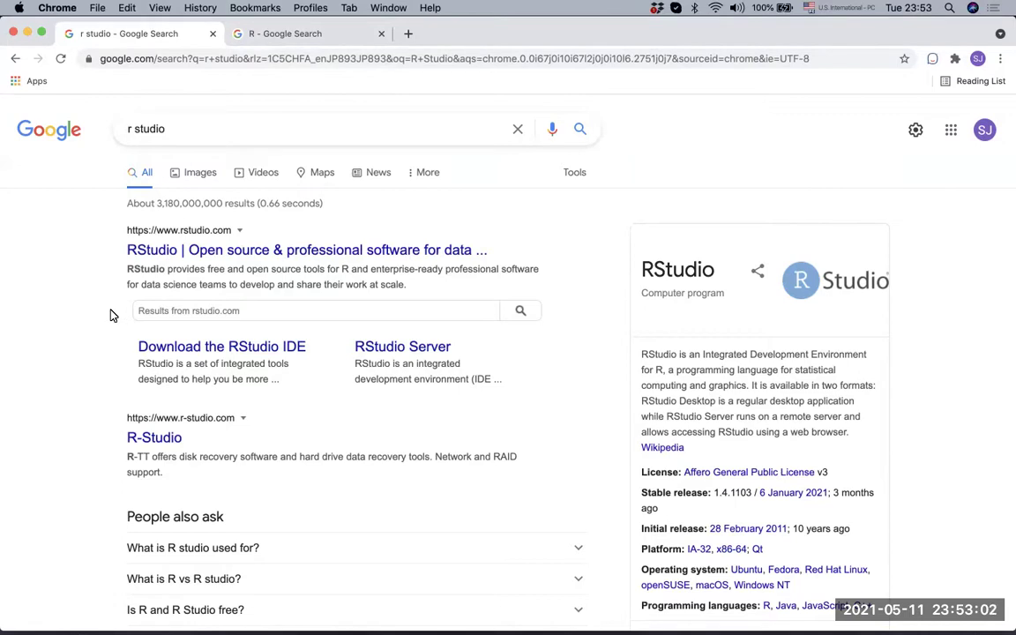
Open the official RStudio website from the "r studio" search results
click(322, 46)
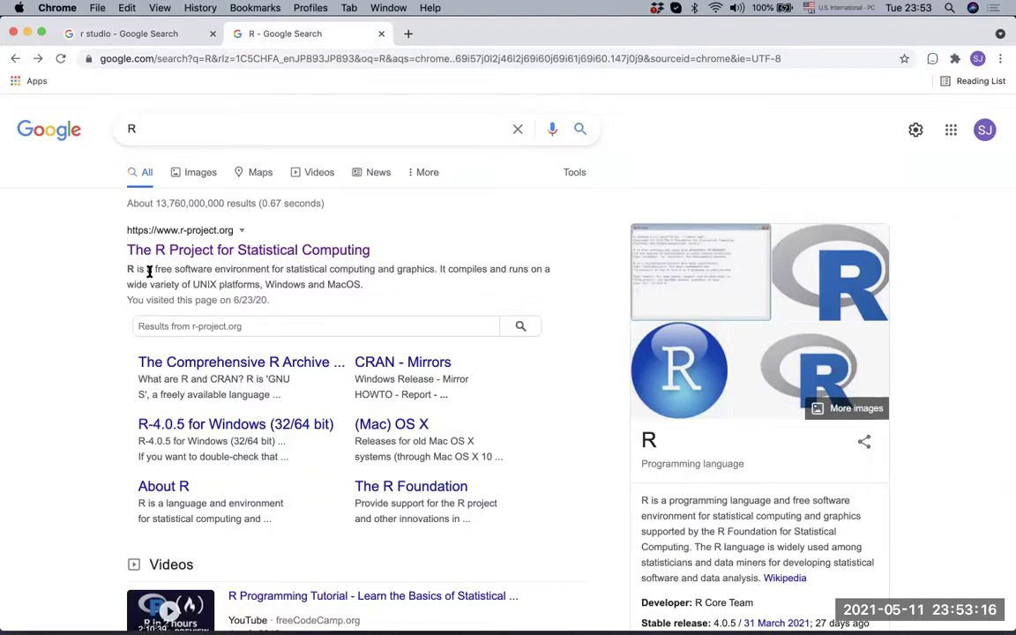
click(151, 33)
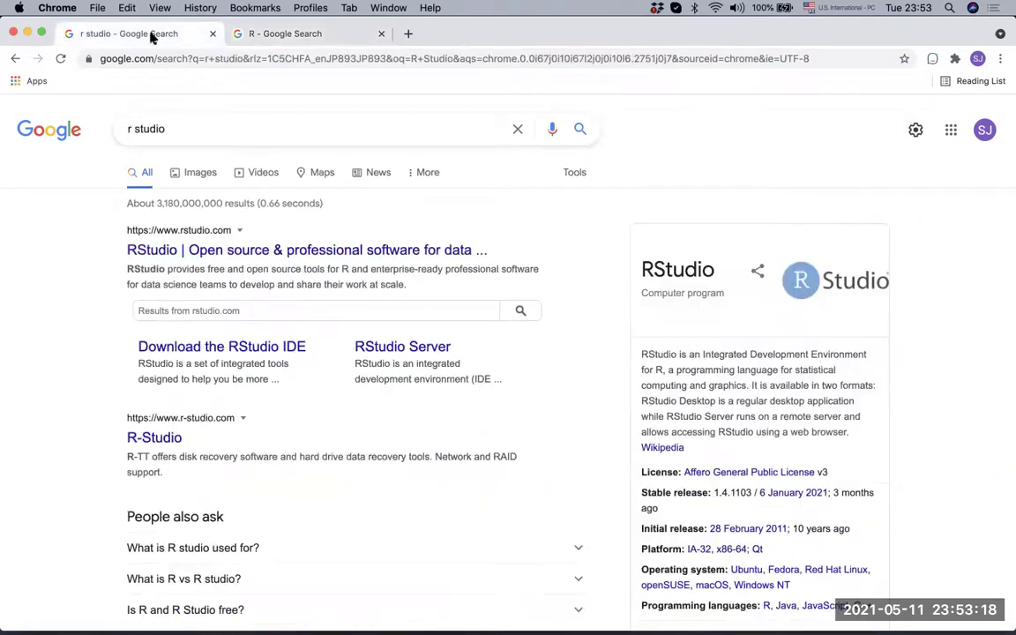
click(181, 252)
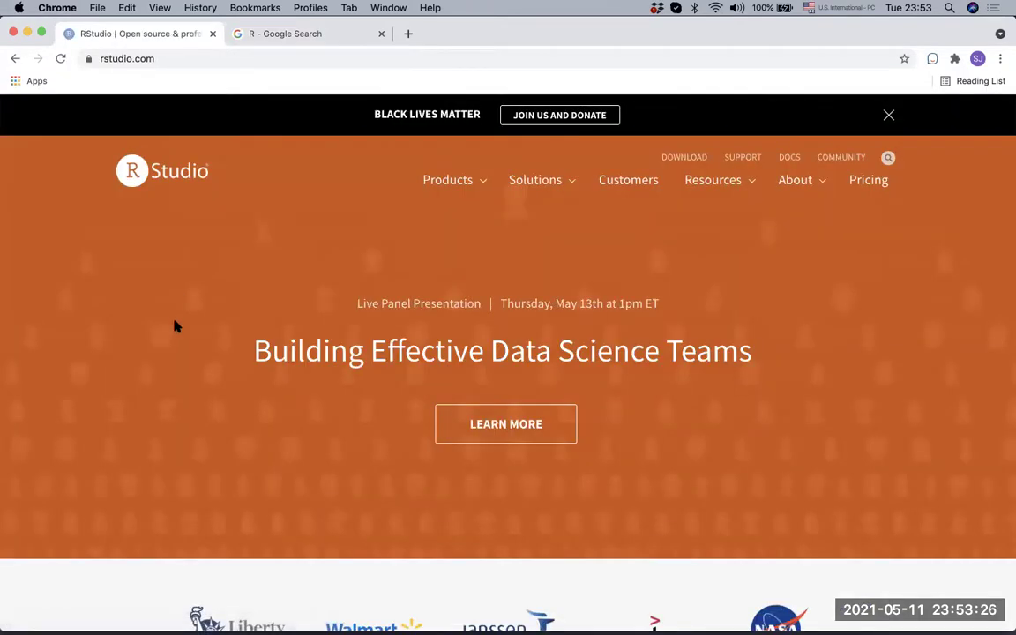
Look over the RStudio home page and open the product page for the open source RStudio IDE
scroll(175, 325, down, 2)
scroll(174, 325, down, 5)
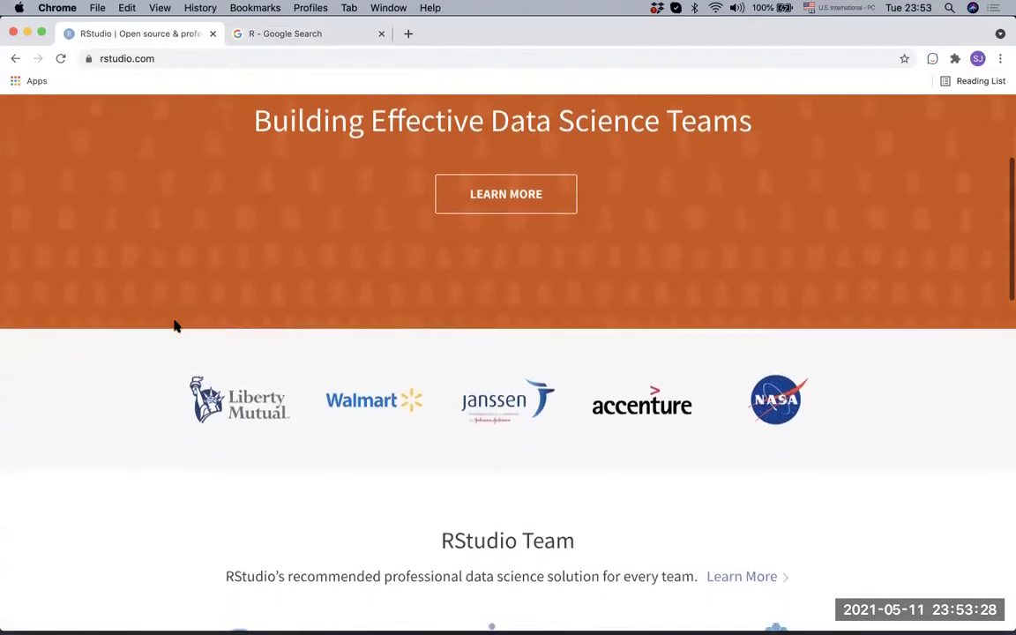
scroll(174, 326, down, 4)
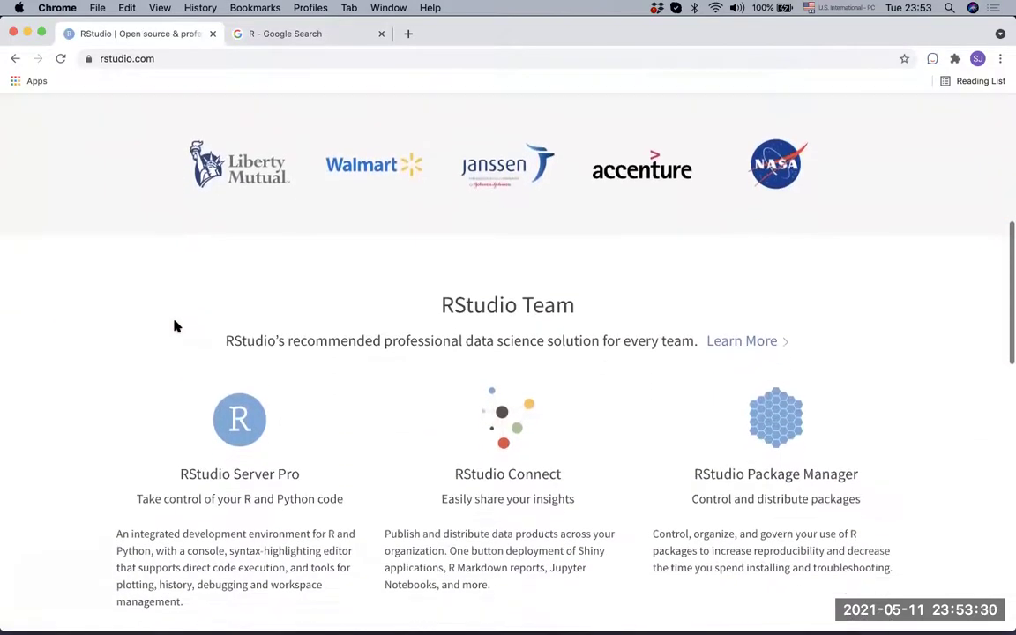
scroll(175, 326, down, 5)
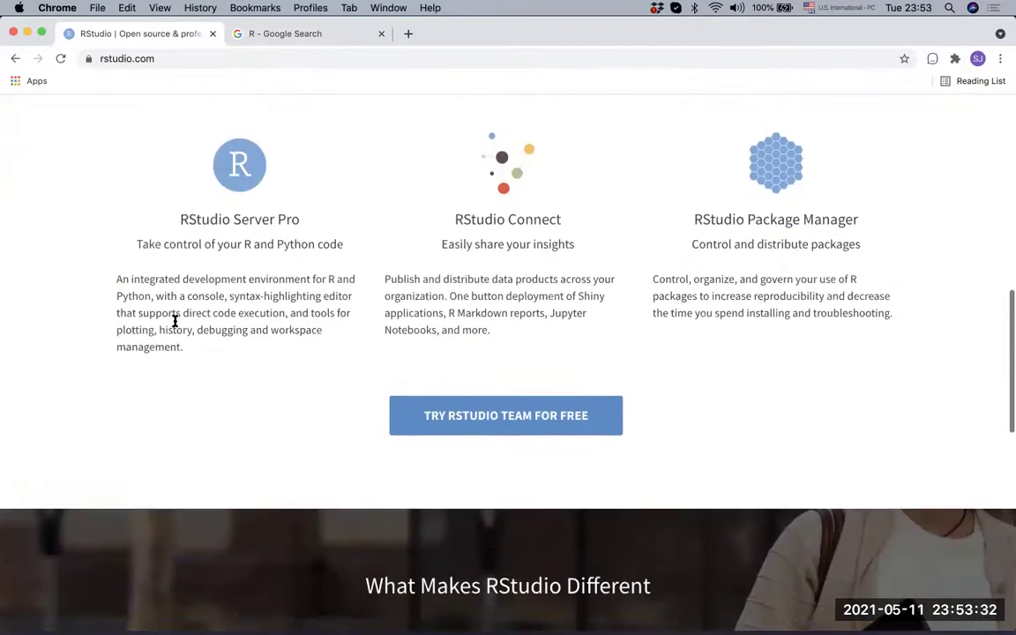
scroll(175, 325, up, 10)
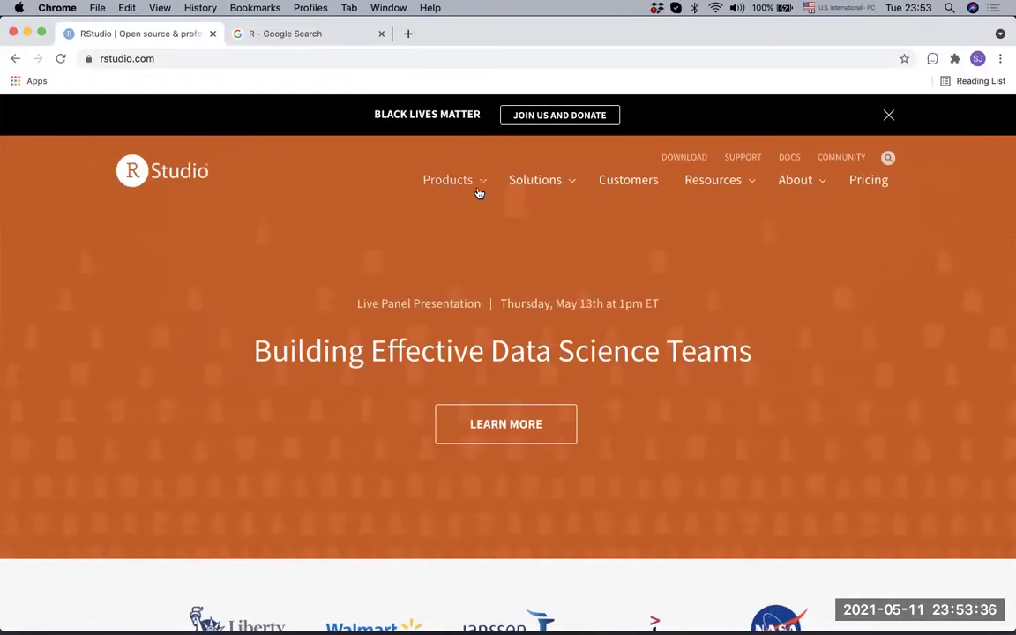
mouse_move(476, 190)
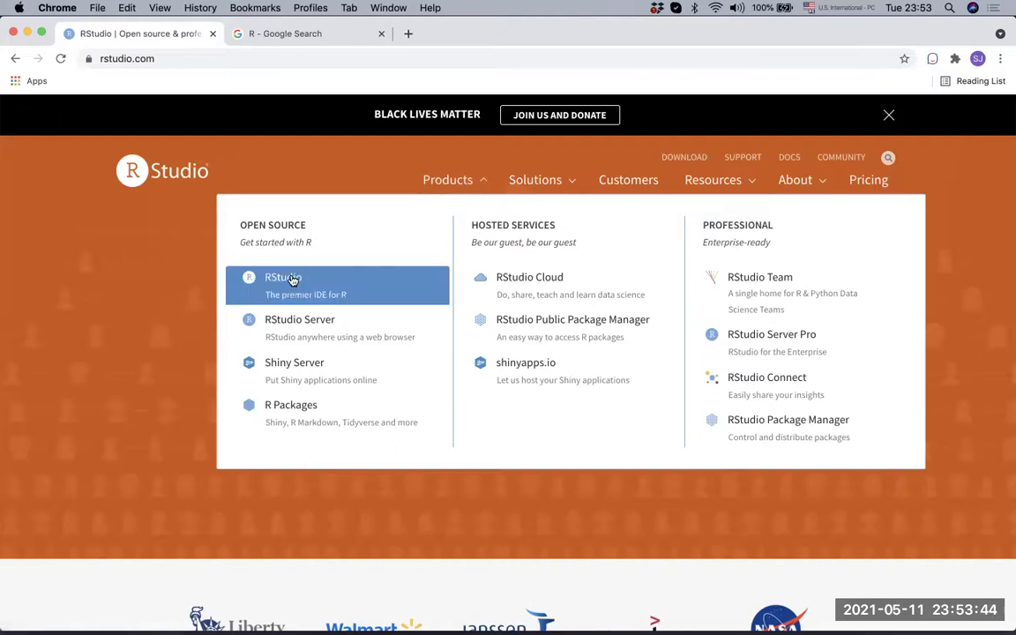
click(377, 291)
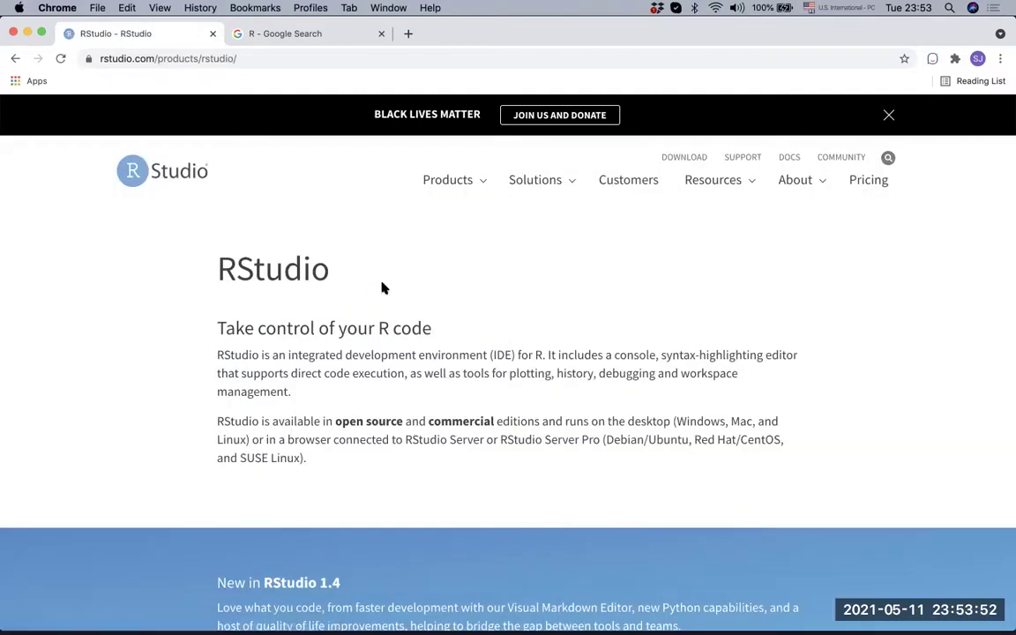
Choose the RStudio Desktop version and open the download page for its free Open Source Edition
scroll(417, 300, down, 5)
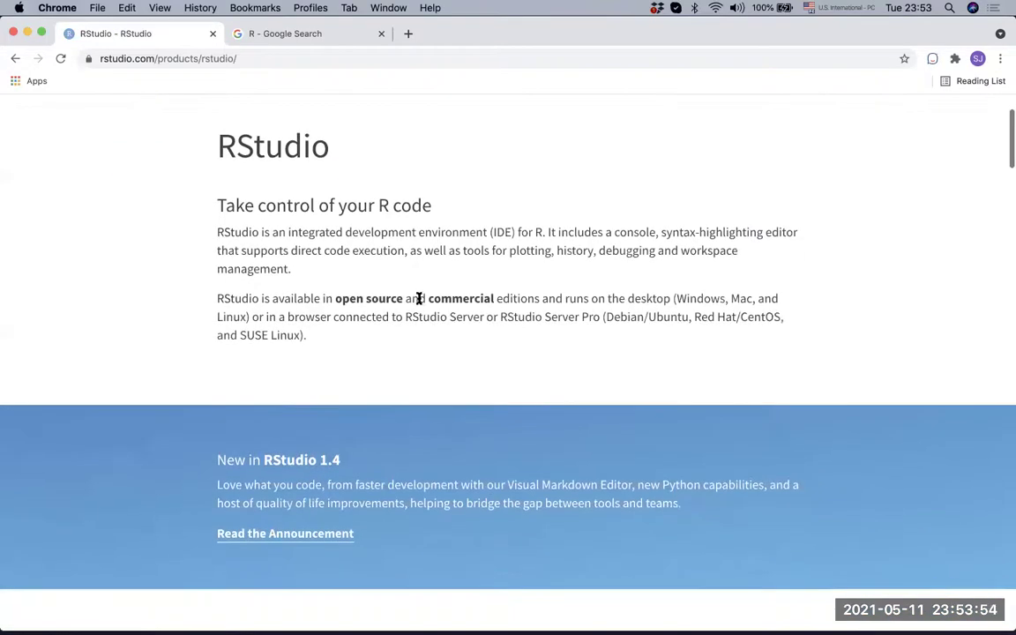
scroll(419, 298, down, 5)
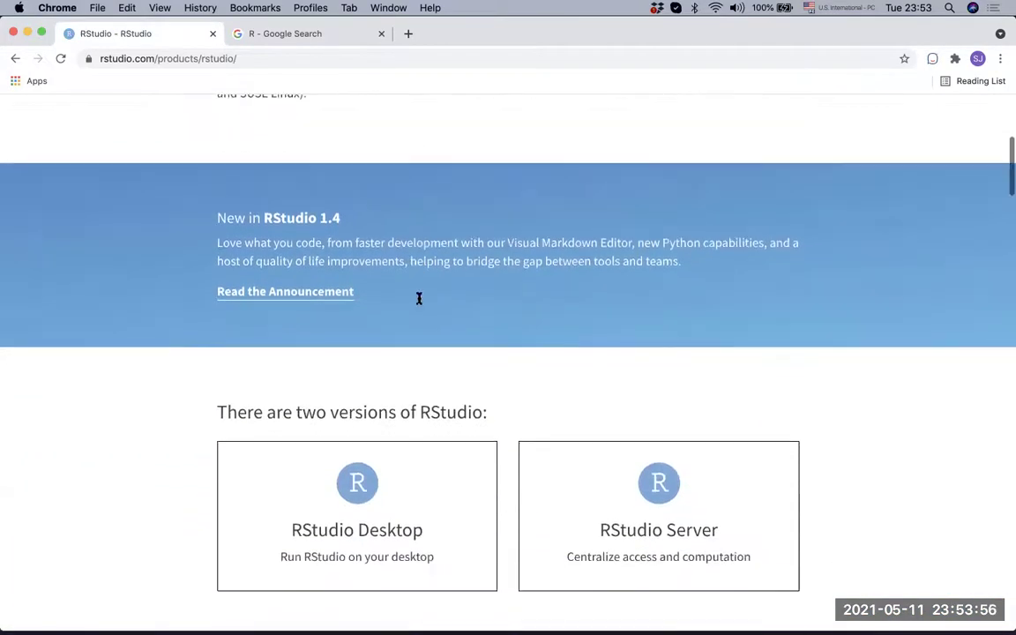
scroll(419, 303, down, 3)
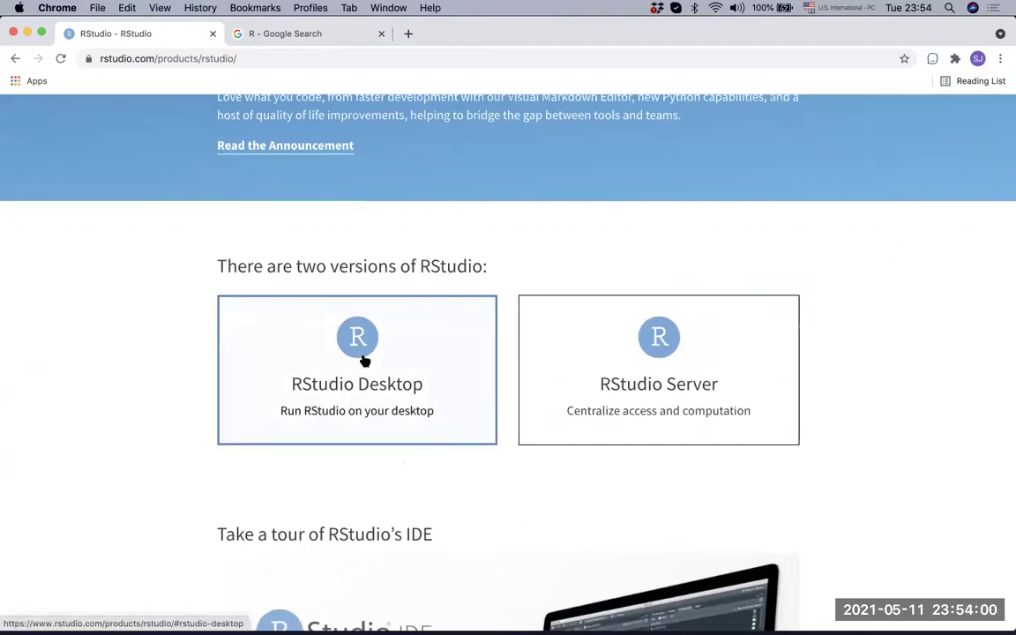
click(417, 356)
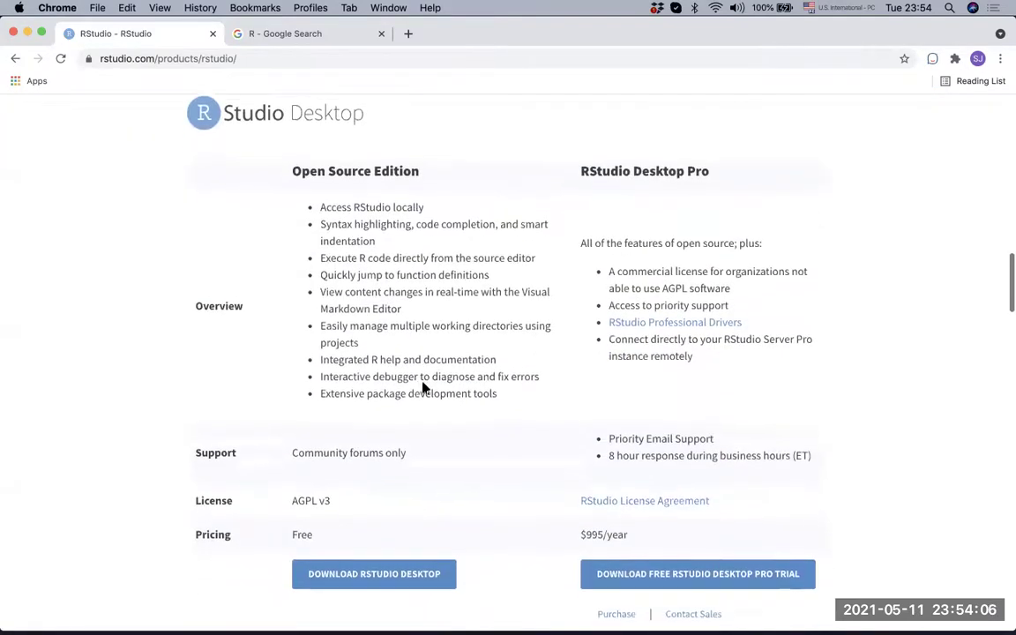
scroll(422, 388, down, 2)
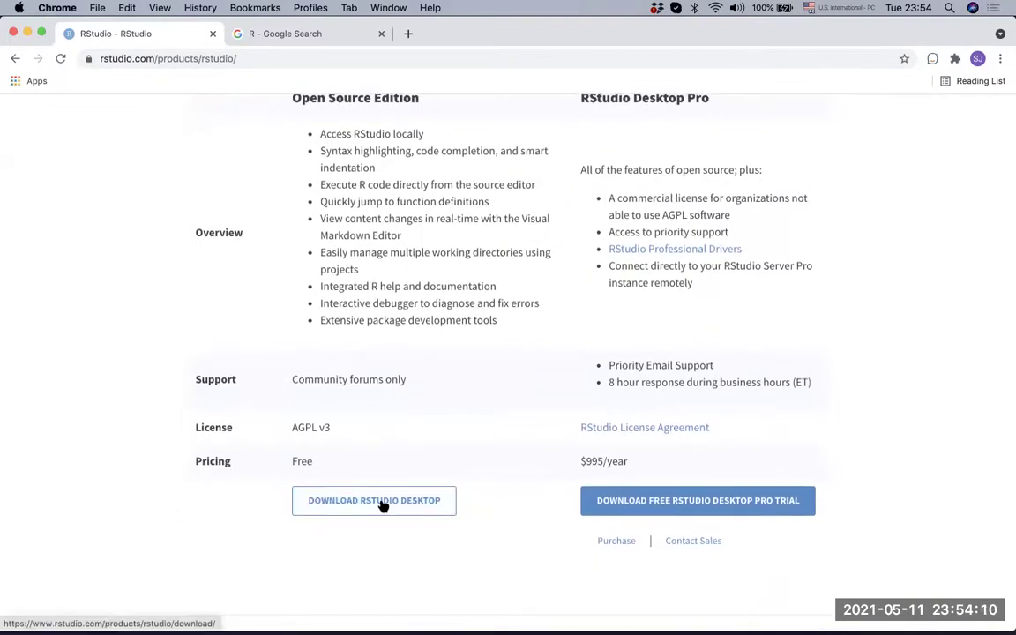
click(382, 503)
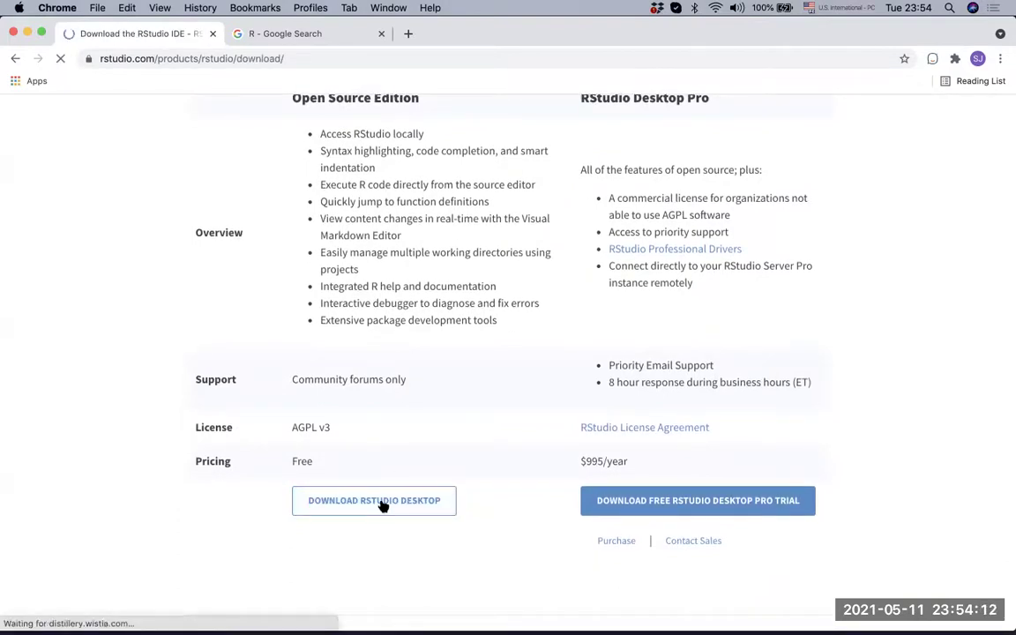
Compare the RStudio editions and go to the download section for the free RStudio Desktop with the Open Source License
scroll(401, 510, down, 5)
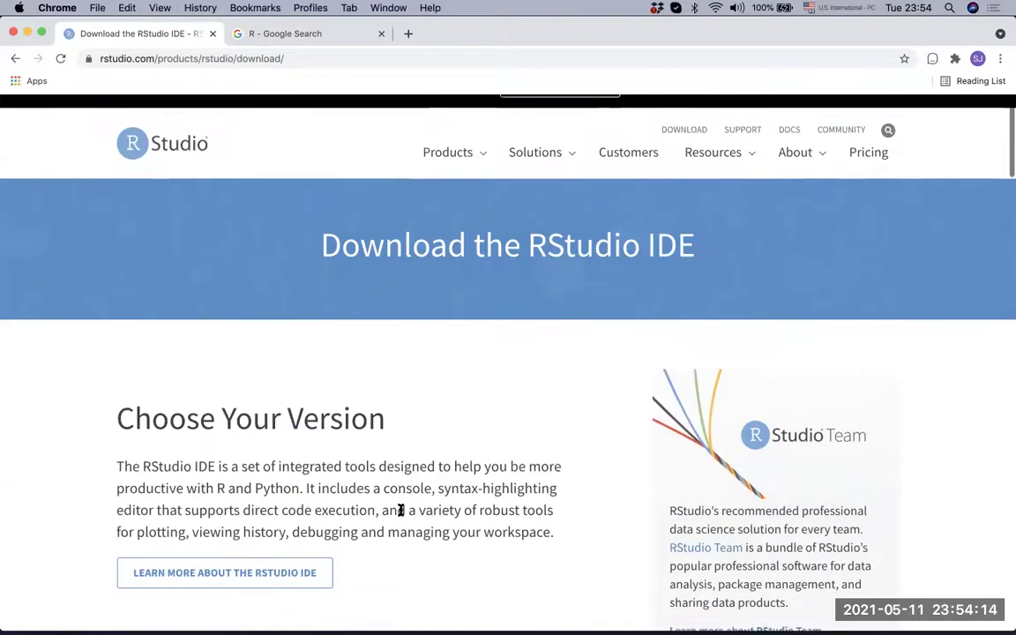
scroll(400, 515, down, 6)
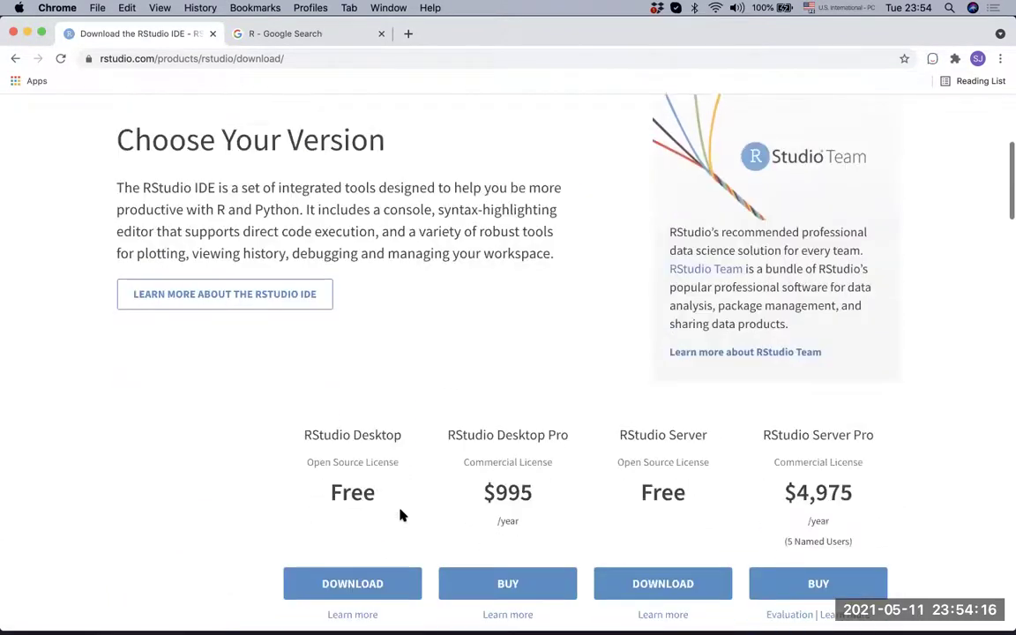
scroll(400, 515, down, 2)
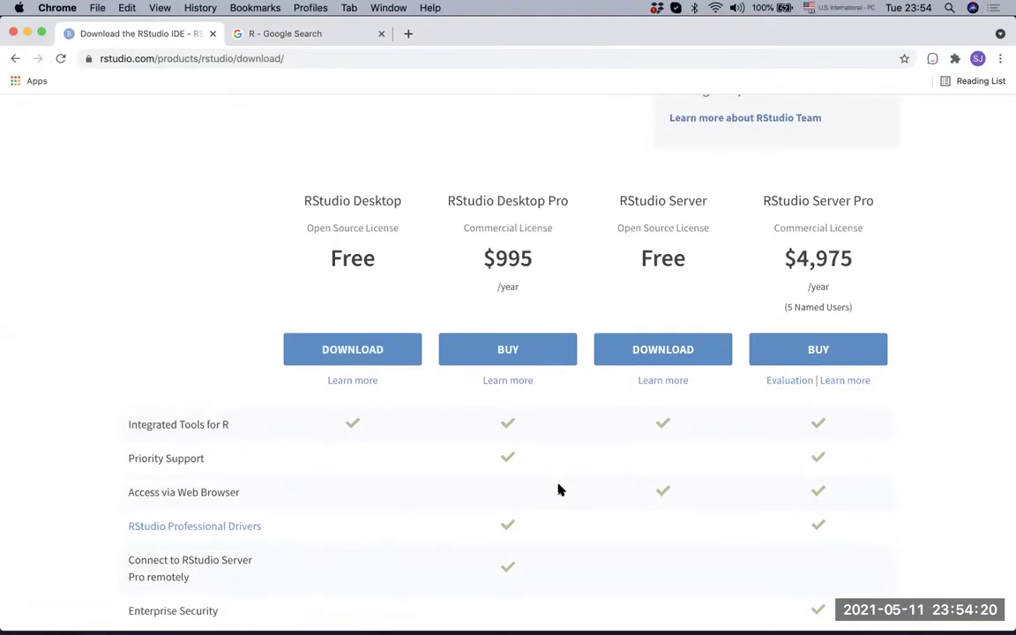
scroll(416, 539, down, 1)
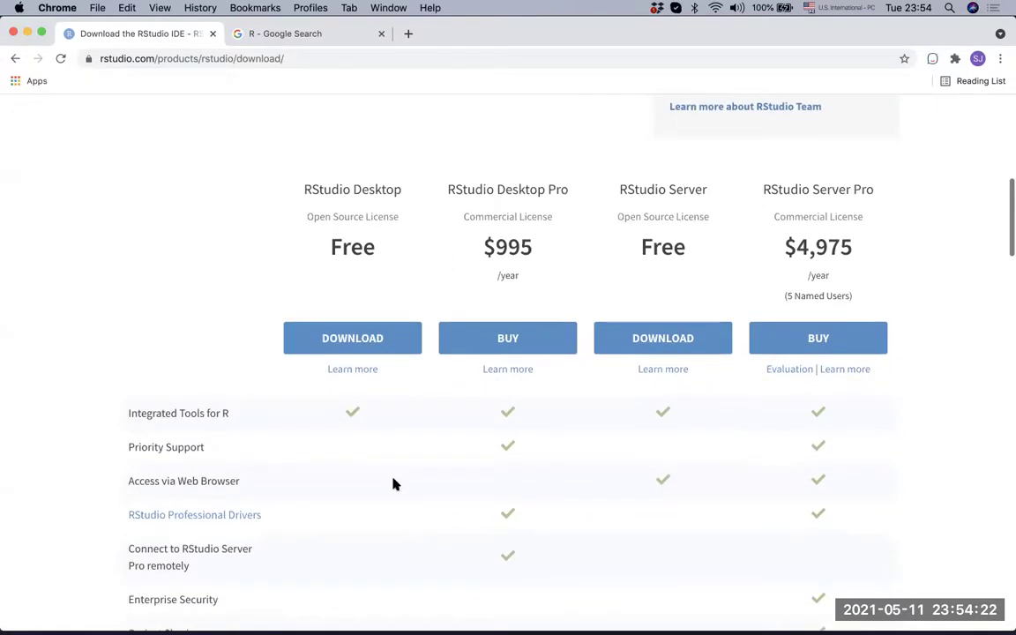
scroll(393, 472, down, 1)
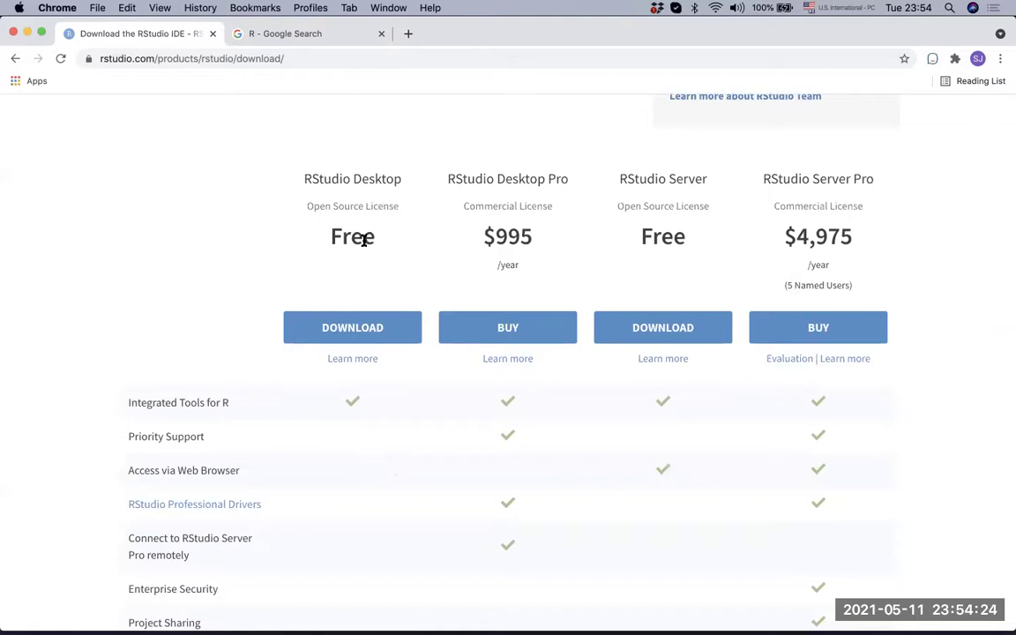
scroll(357, 291, down, 1)
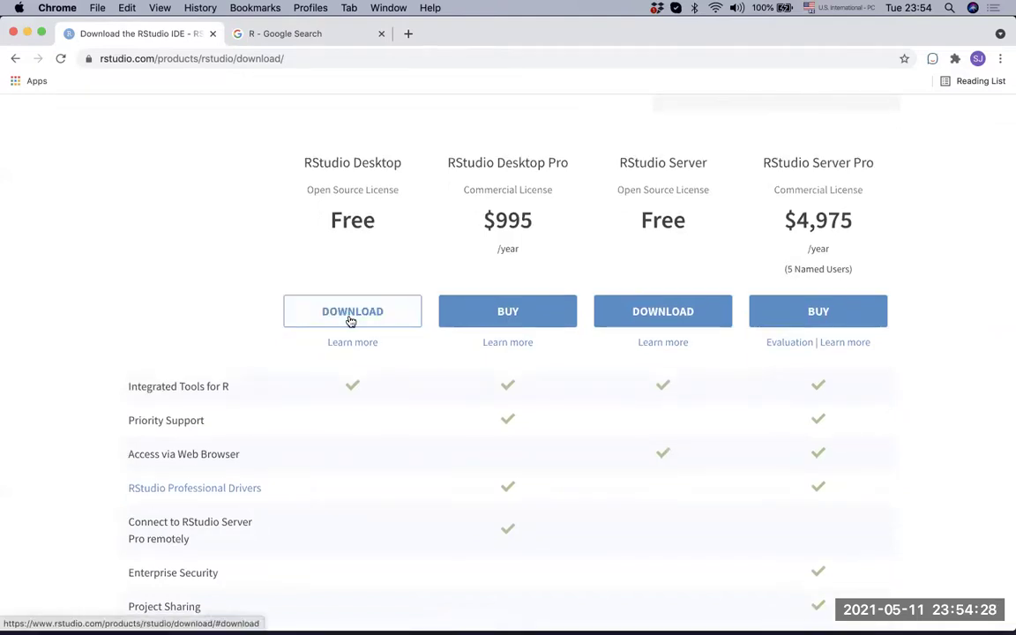
click(351, 321)
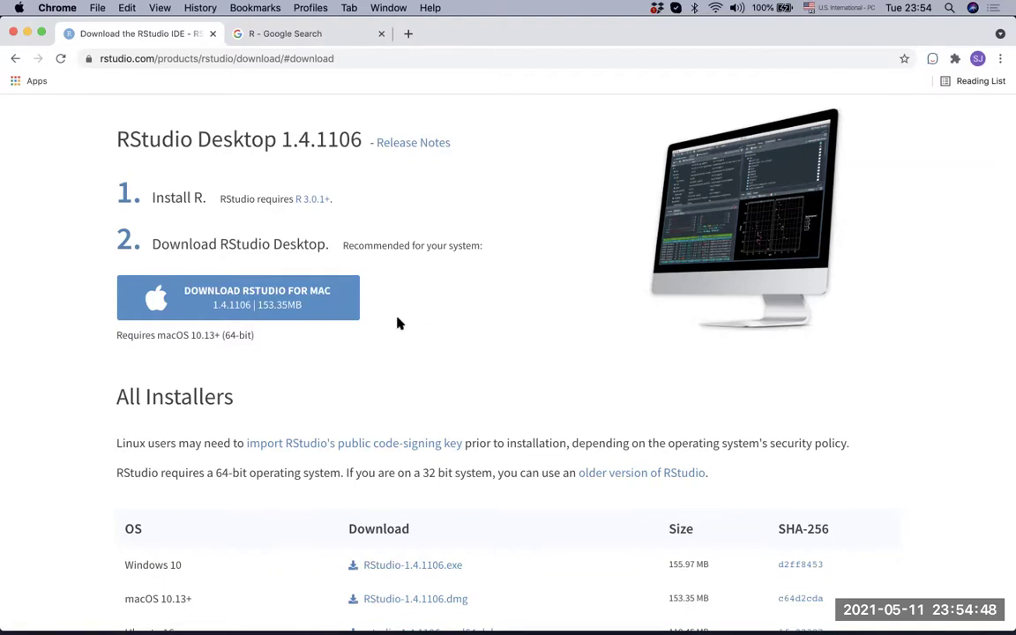
Review the RStudio Desktop 1.4.1106 installers for each operating system and the two installation steps
scroll(394, 340, down, 4)
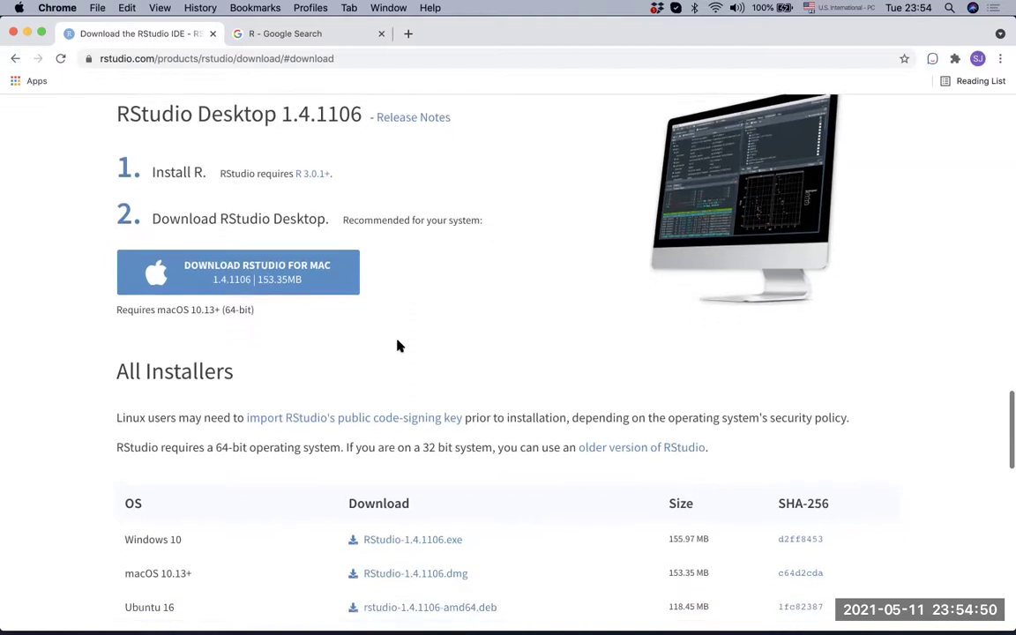
scroll(397, 346, down, 3)
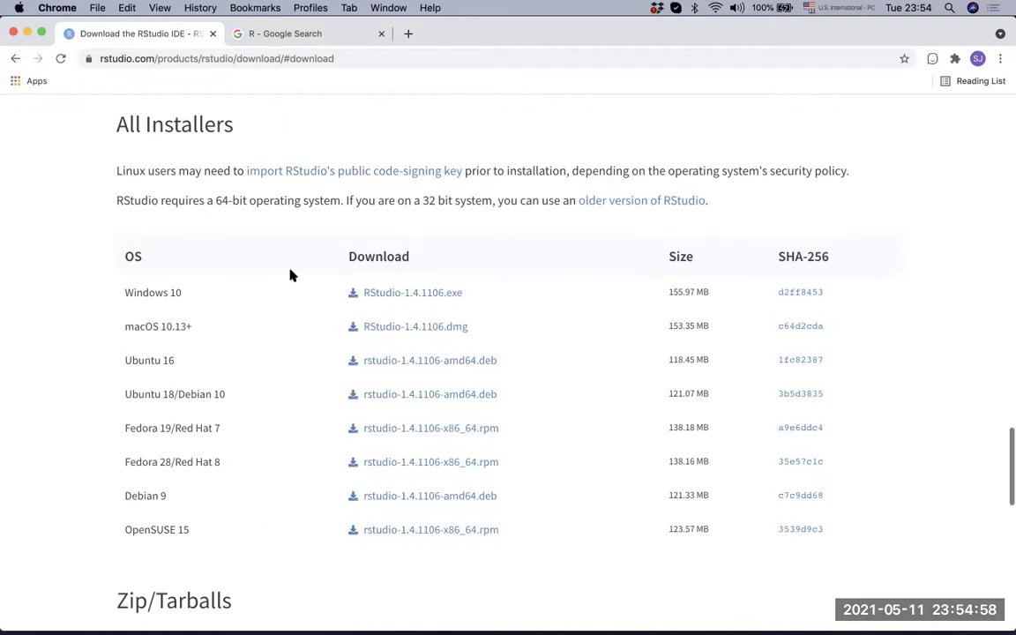
scroll(292, 276, up, 8)
scroll(291, 276, up, 4)
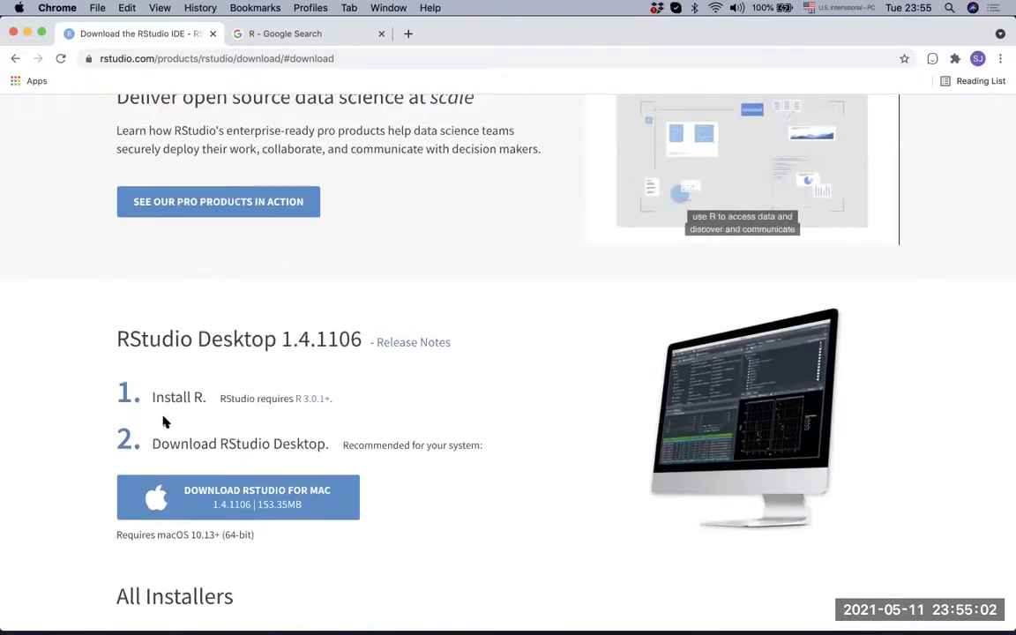
Open The R Project for Statistical Computing from the "R" search results and go to its list of CRAN download mirrors
click(328, 33)
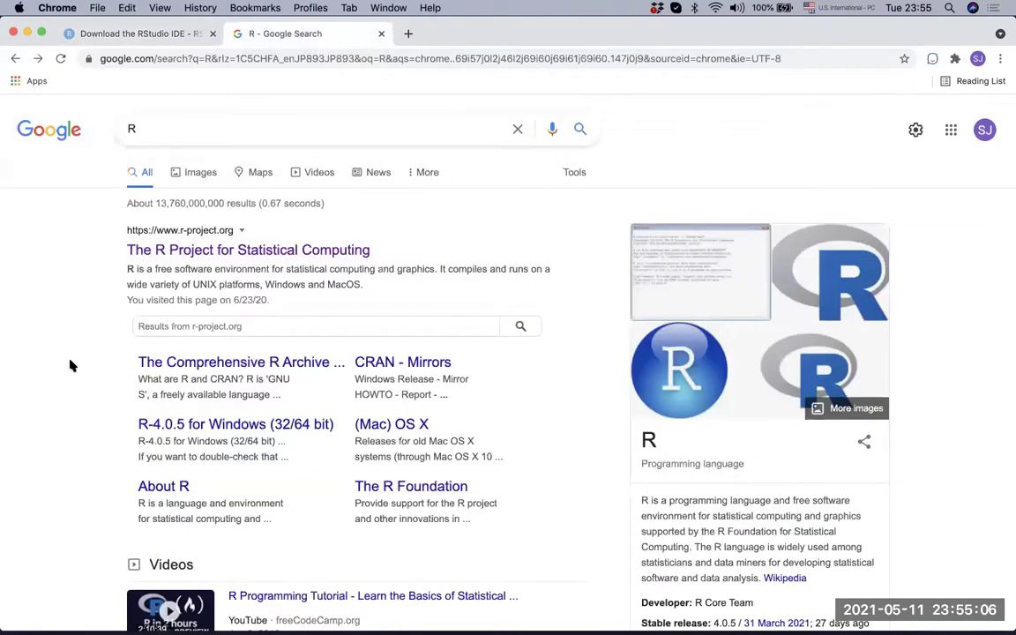
click(237, 252)
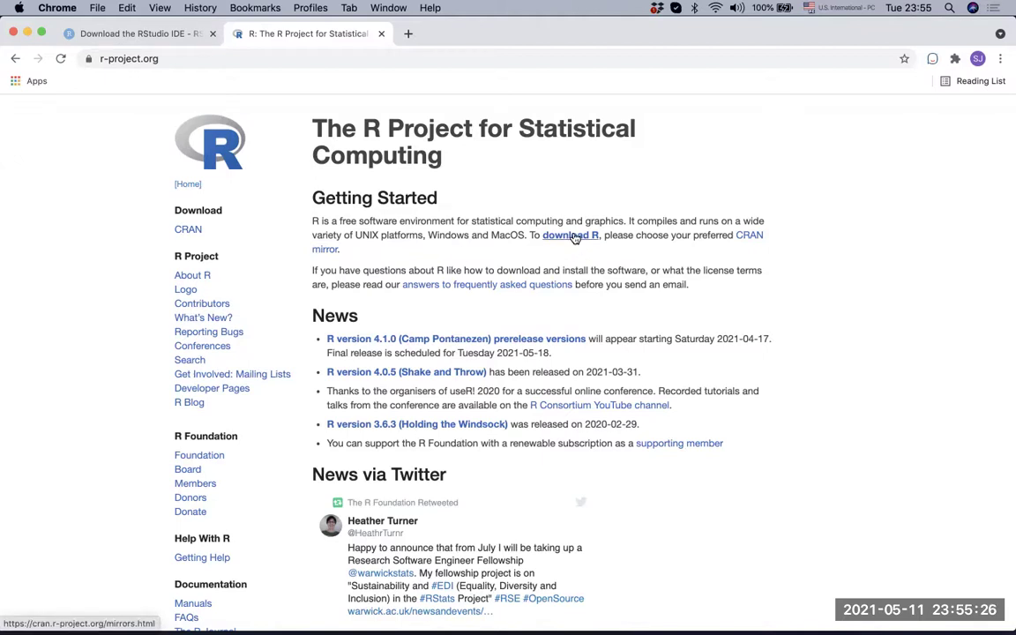
click(575, 237)
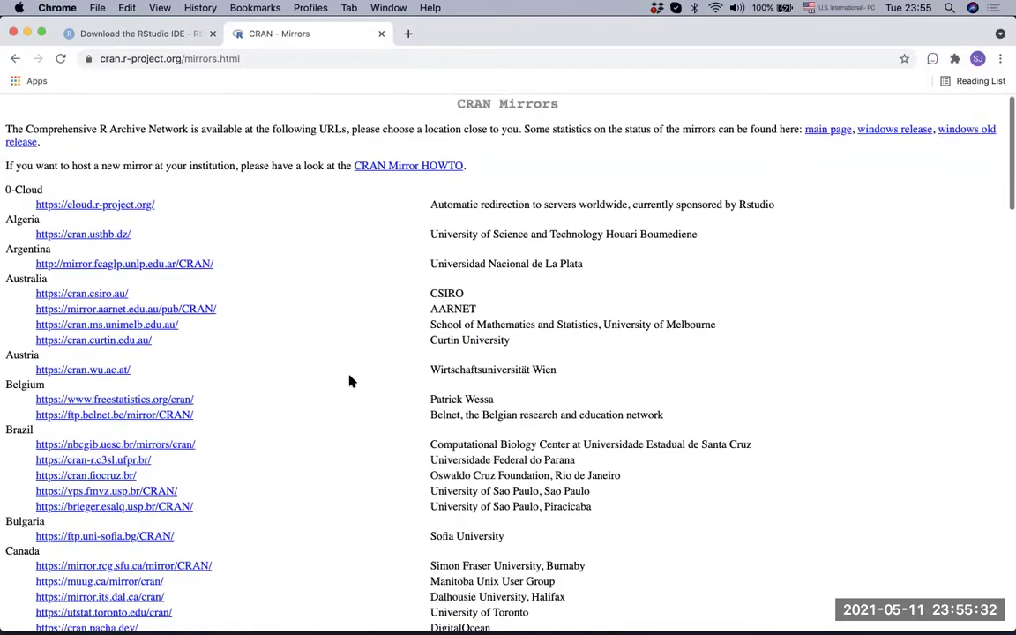
Choose the Japanese CRAN mirror of The Institute of Statistical Mathematics, Tokyo, and open its R for (Mac) OS X download page
scroll(349, 381, down, 2)
scroll(349, 381, down, 2)
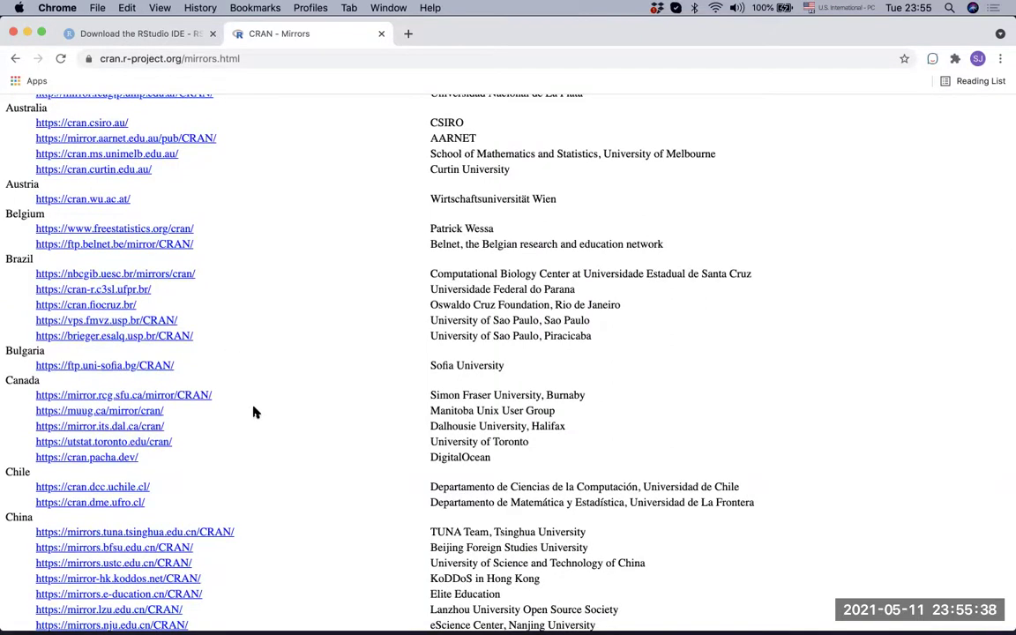
scroll(253, 412, down, 4)
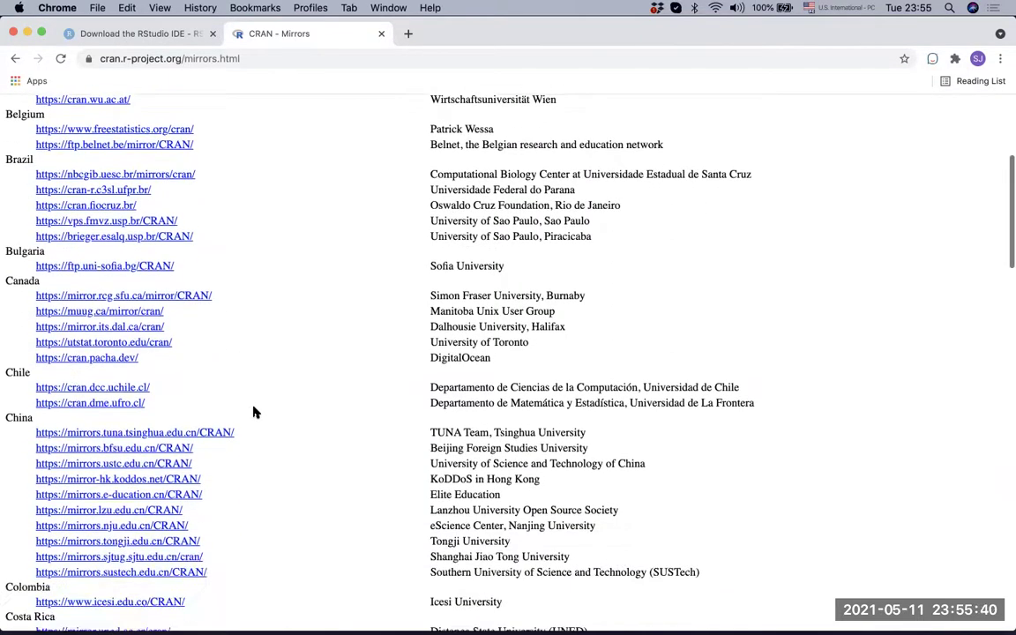
scroll(253, 412, down, 5)
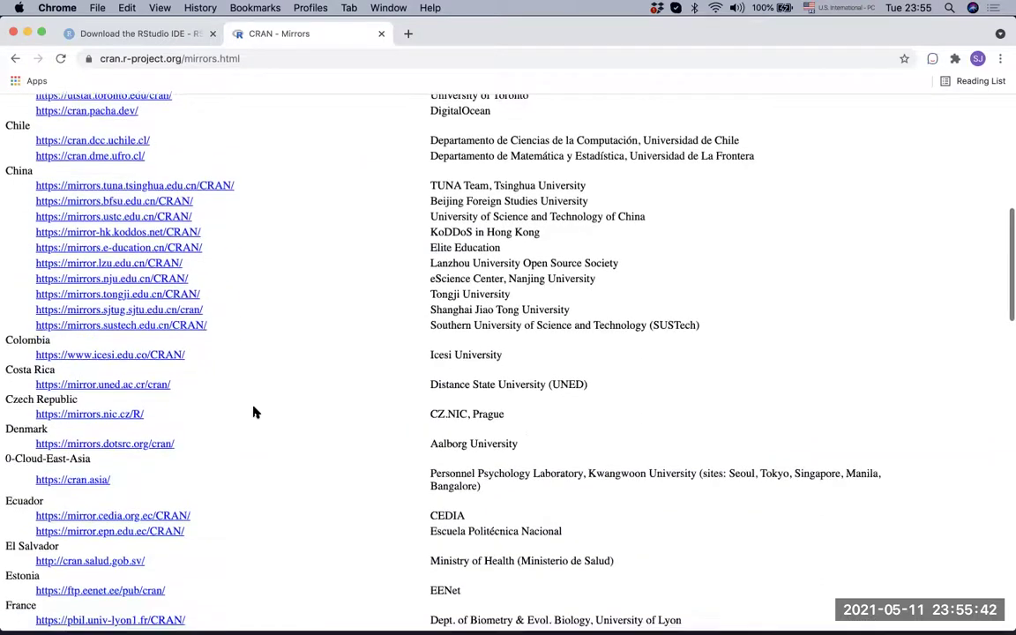
scroll(253, 411, down, 10)
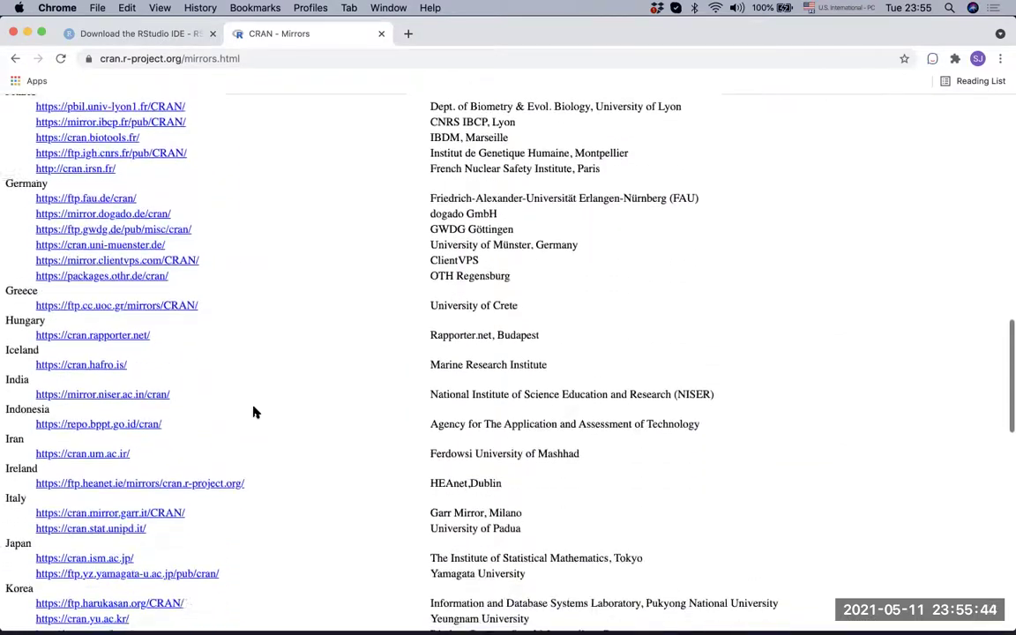
scroll(253, 412, down, 2)
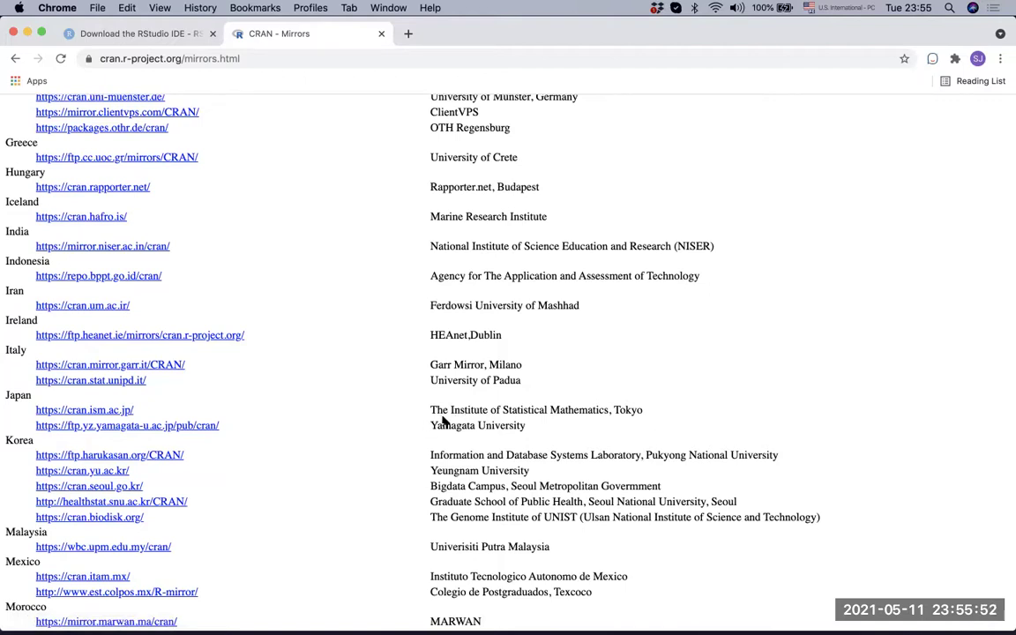
click(113, 411)
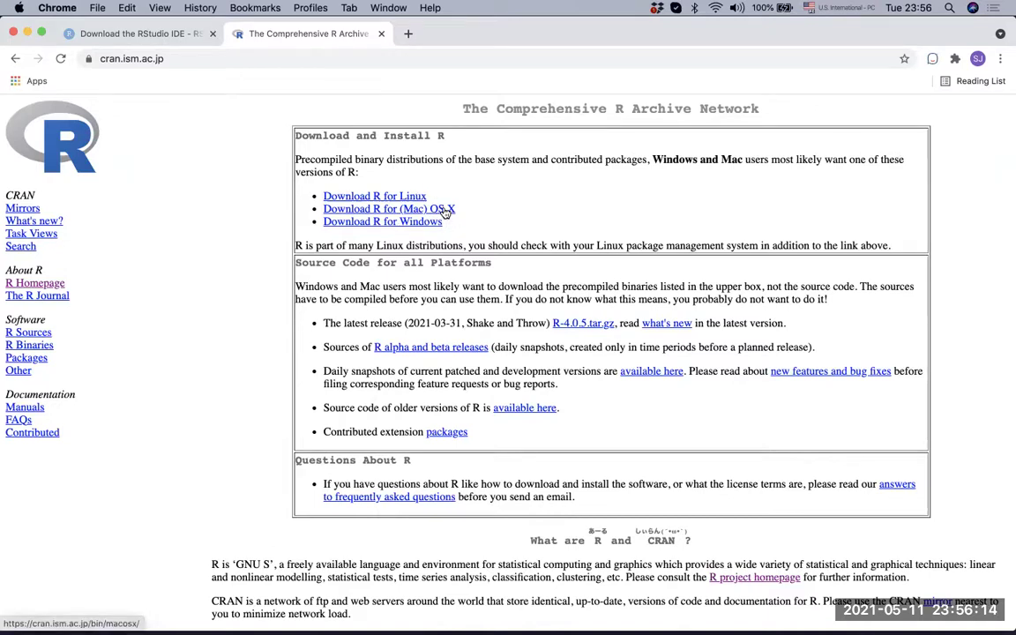
click(445, 211)
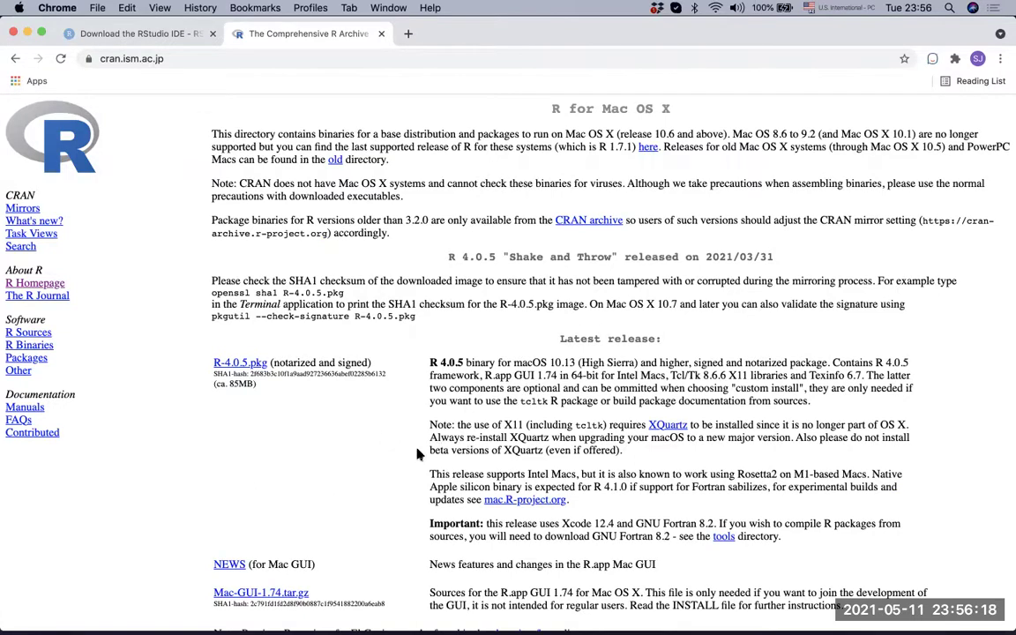
Download the latest R release for macOS, R-4.0.5.pkg, from the CRAN mirror page
scroll(394, 475, down, 2)
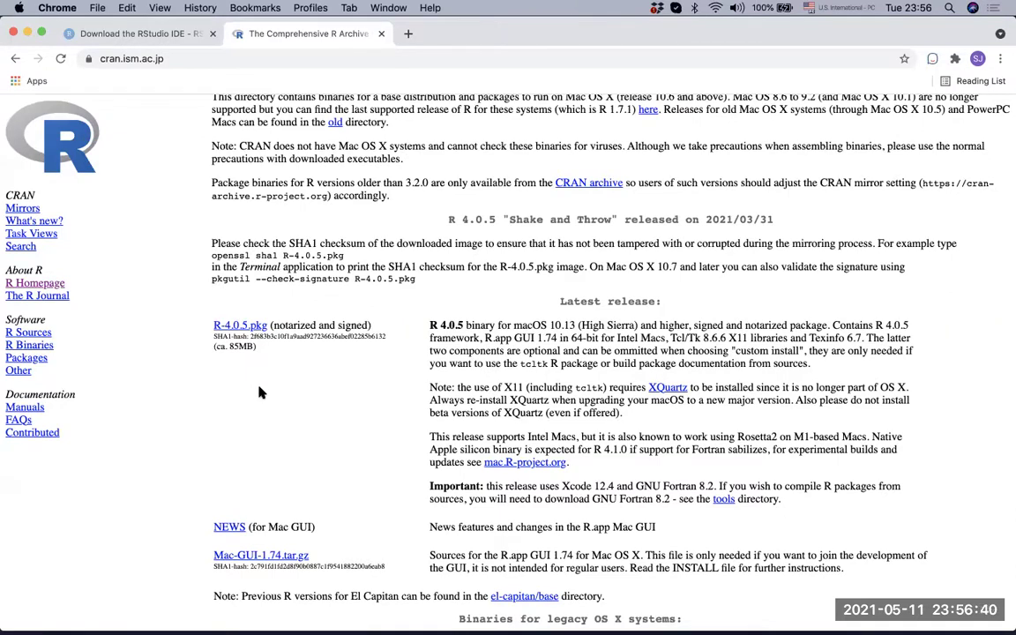
click(256, 328)
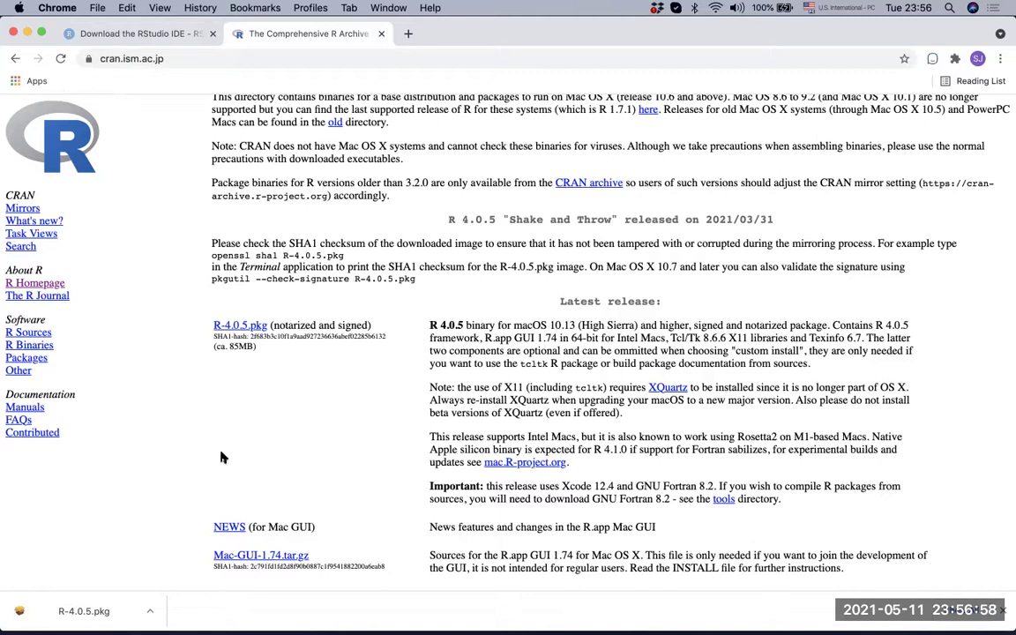
Return to the RStudio download page and download the RStudio Desktop 1.4.1106 installer for Mac
click(155, 36)
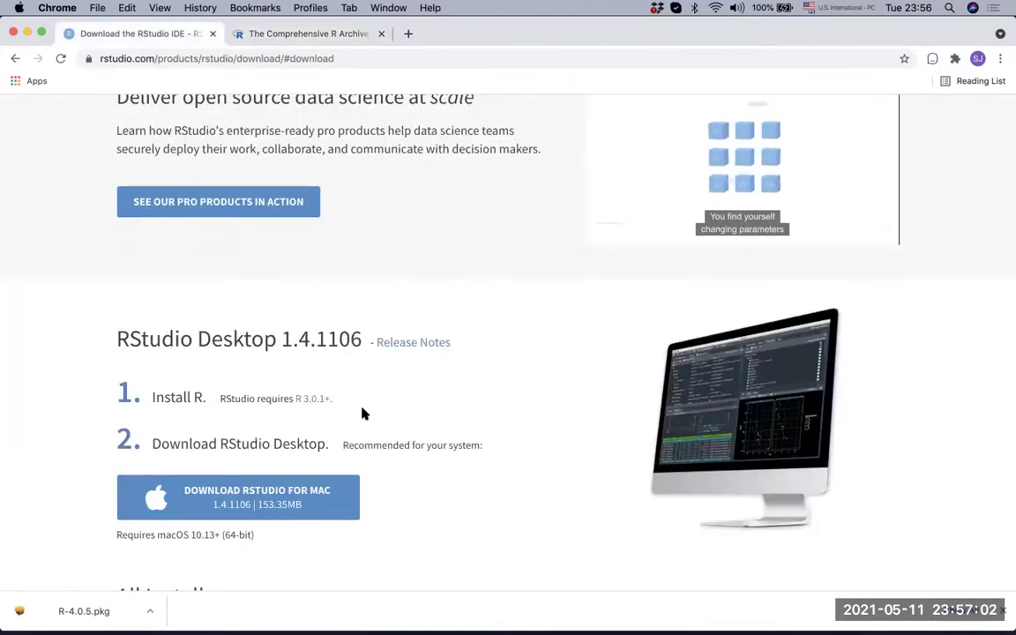
scroll(384, 417, down, 2)
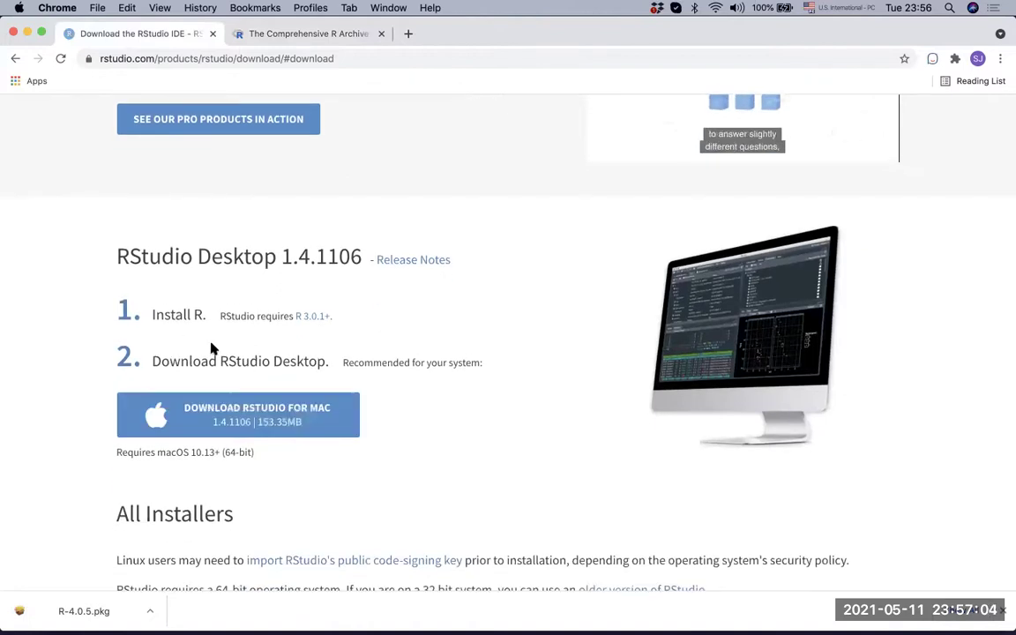
click(283, 425)
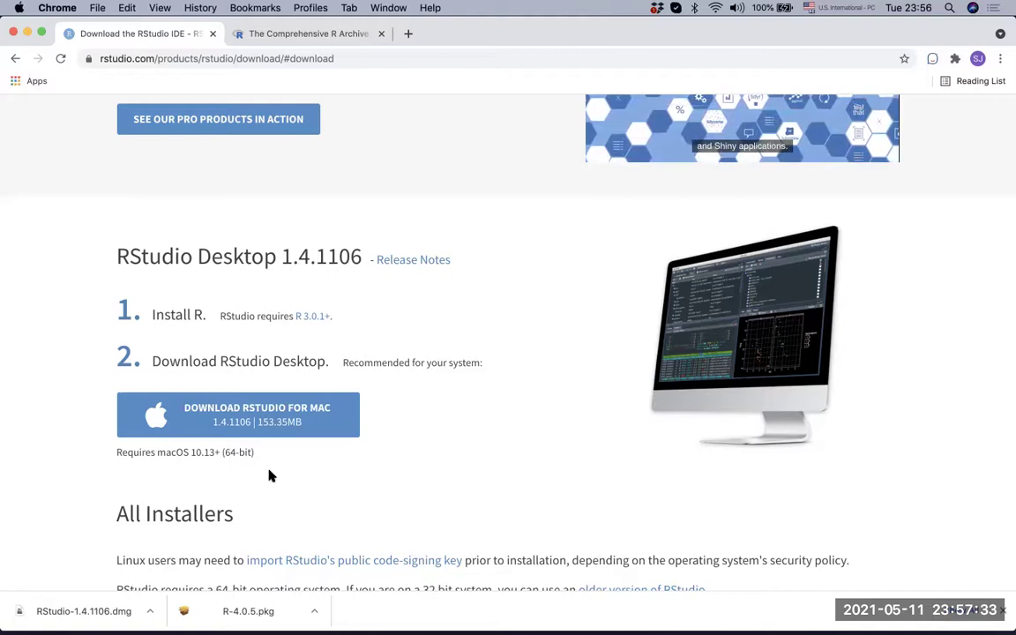
scroll(461, 313, up, 10)
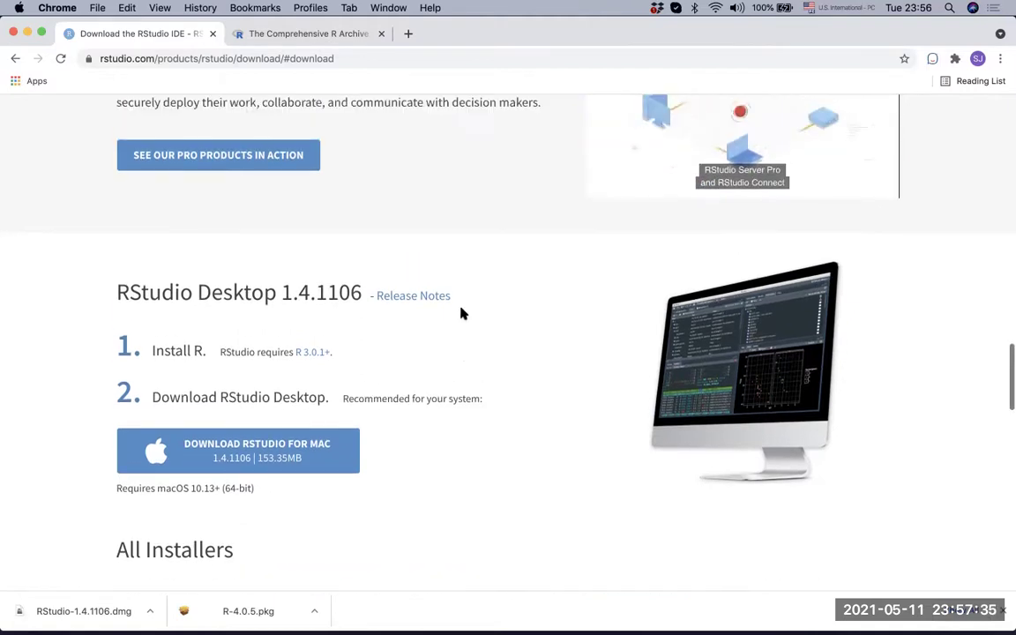
scroll(460, 313, down, 5)
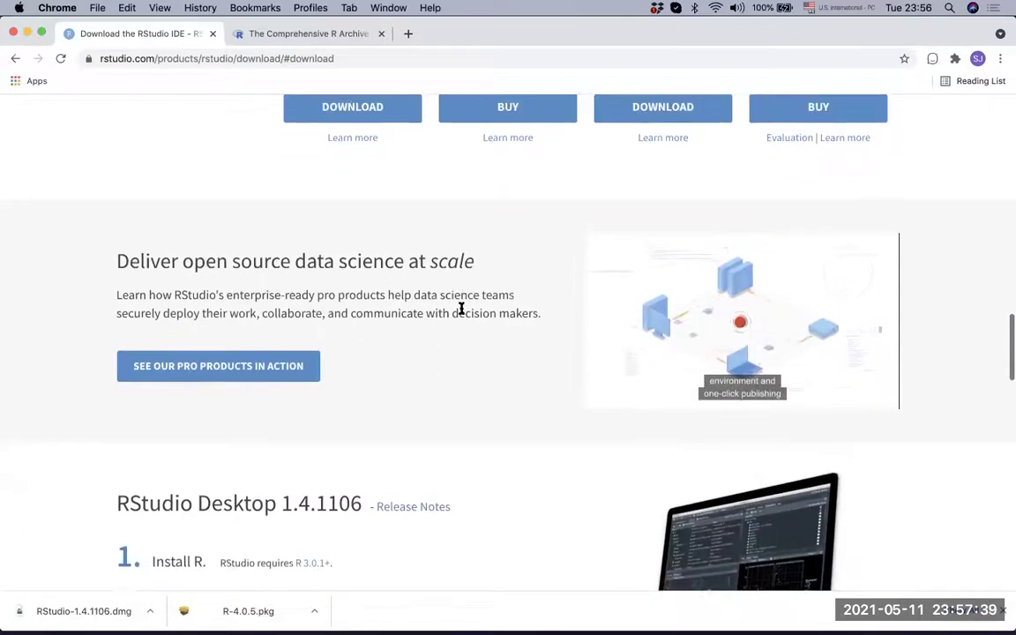
scroll(460, 310, up, 1)
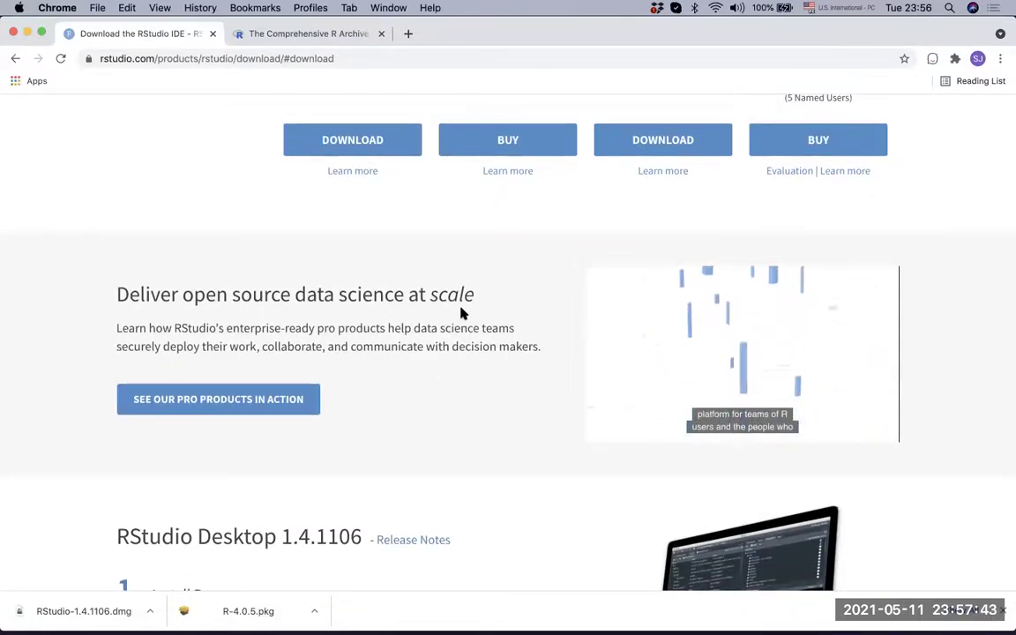
scroll(460, 310, down, 5)
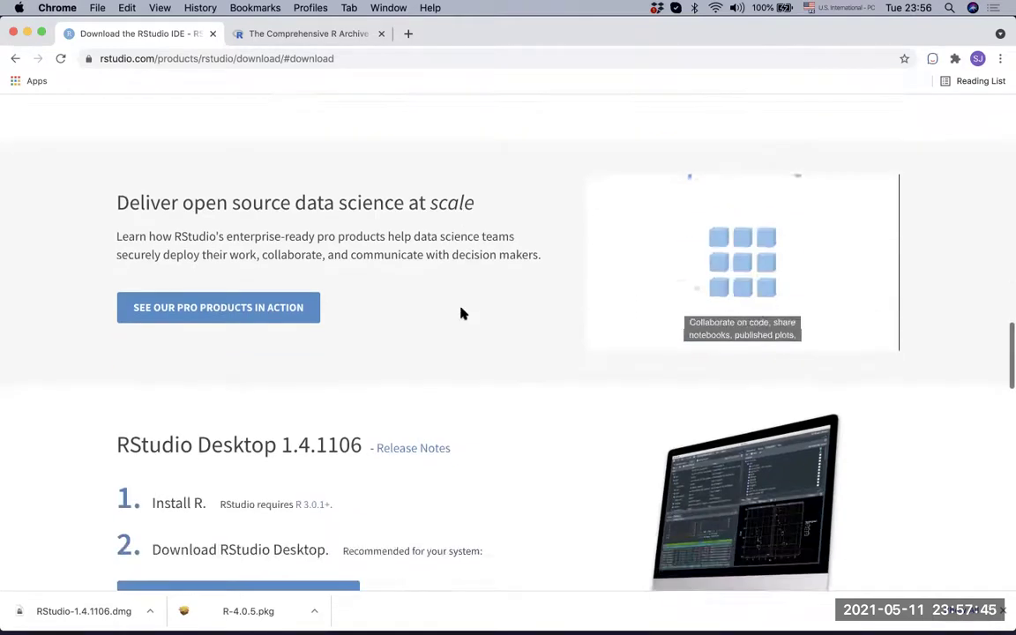